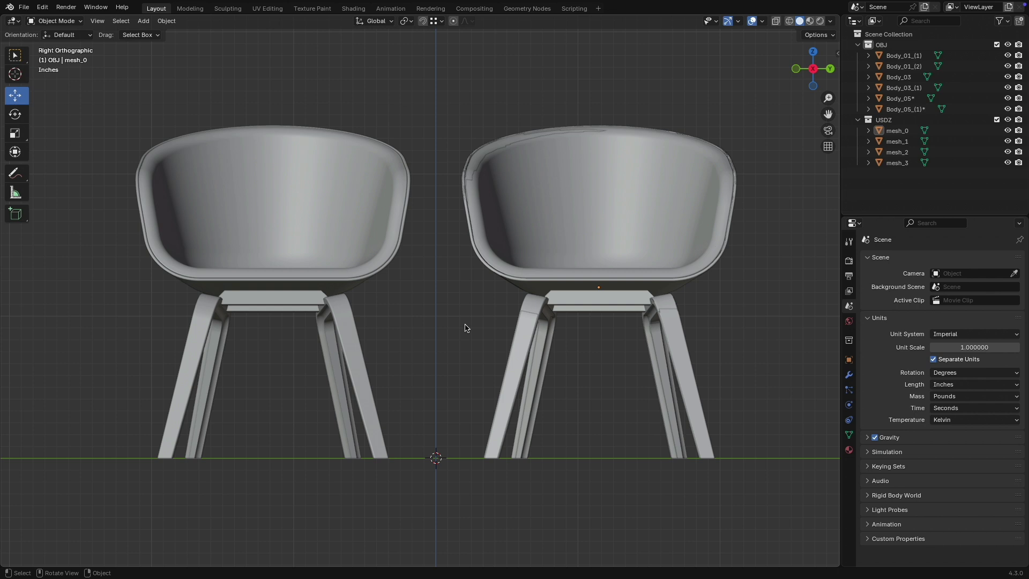
Examine the materials of both chairs in Material Preview shading from several angles, and return to Solid shading in the right view.
{"action": "left_click", "coordinate": [810, 21]}
{"action": "middle_click_drag", "start_coordinate": [746, 161], "coordinate": [681, 182]}
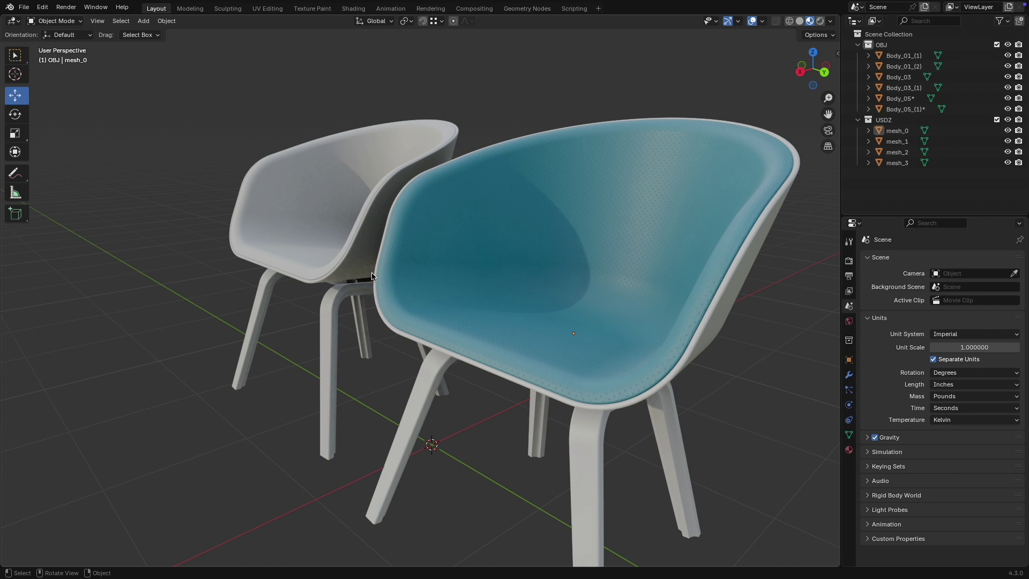
{"action": "middle_click_drag", "start_coordinate": [375, 277], "coordinate": [507, 274]}
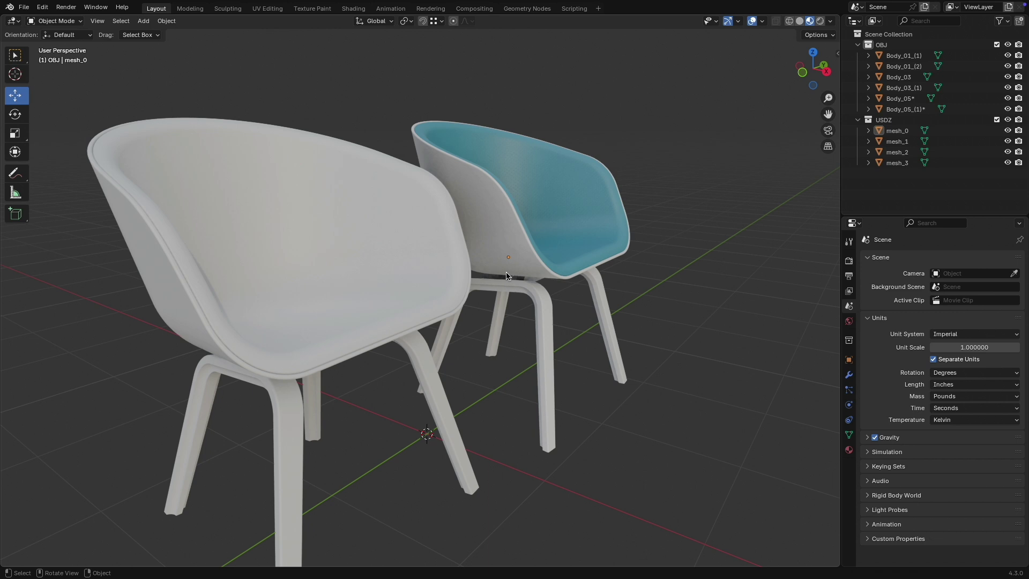
{"action": "middle_click_drag", "start_coordinate": [516, 264], "coordinate": [476, 282]}
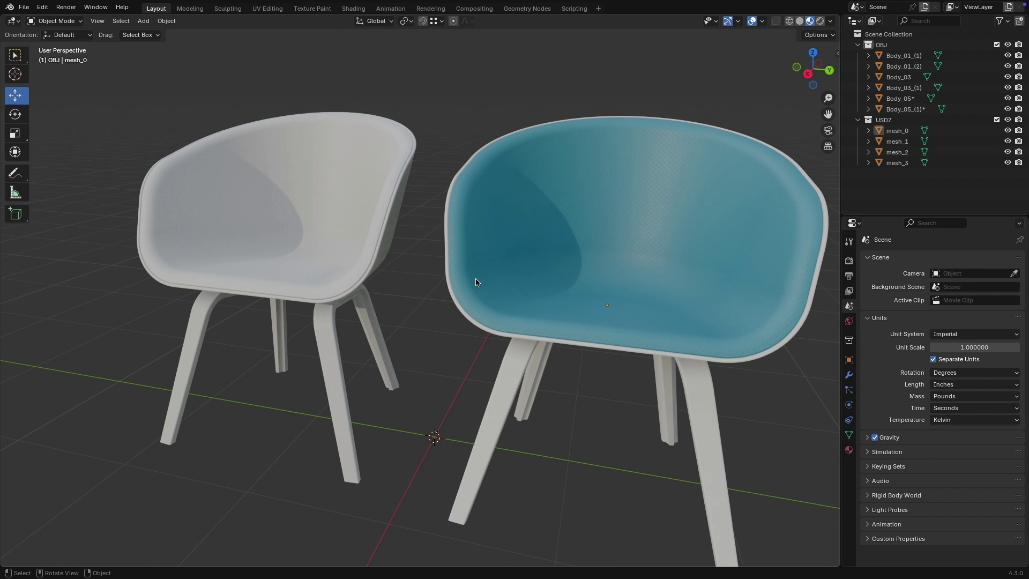
{"action": "left_click", "coordinate": [798, 21]}
{"action": "left_click", "coordinate": [807, 73]}
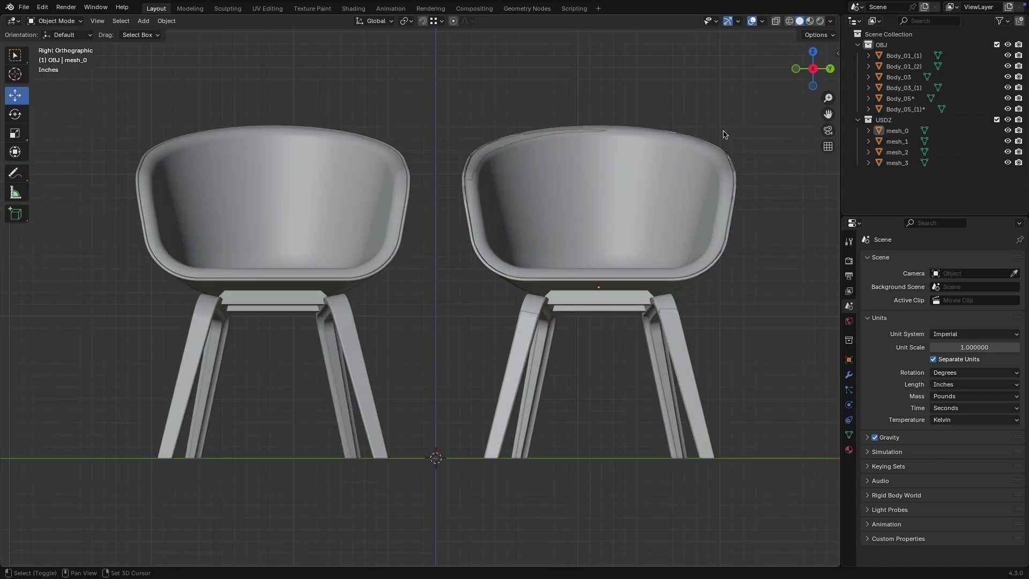
Join mesh_0, mesh_1, mesh_2 and mesh_3 of the USDZ collection into a single object with mesh_0 as the active one.
{"action": "middle_click_drag", "start_coordinate": [724, 134], "coordinate": [659, 115], "text": "shift"}
{"action": "left_click", "coordinate": [515, 172]}
{"action": "middle_click_drag", "start_coordinate": [515, 172], "coordinate": [443, 198]}
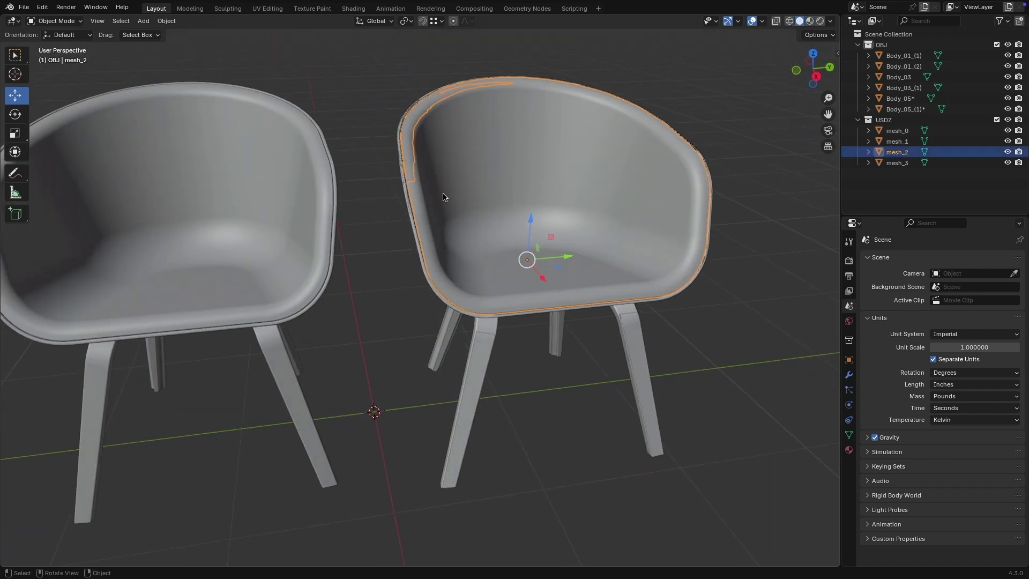
{"action": "left_click", "coordinate": [402, 196]}
{"action": "left_click", "coordinate": [412, 189]}
{"action": "left_click", "coordinate": [897, 131], "text": "ctrl"}
{"action": "left_click", "coordinate": [897, 163], "text": "shift"}
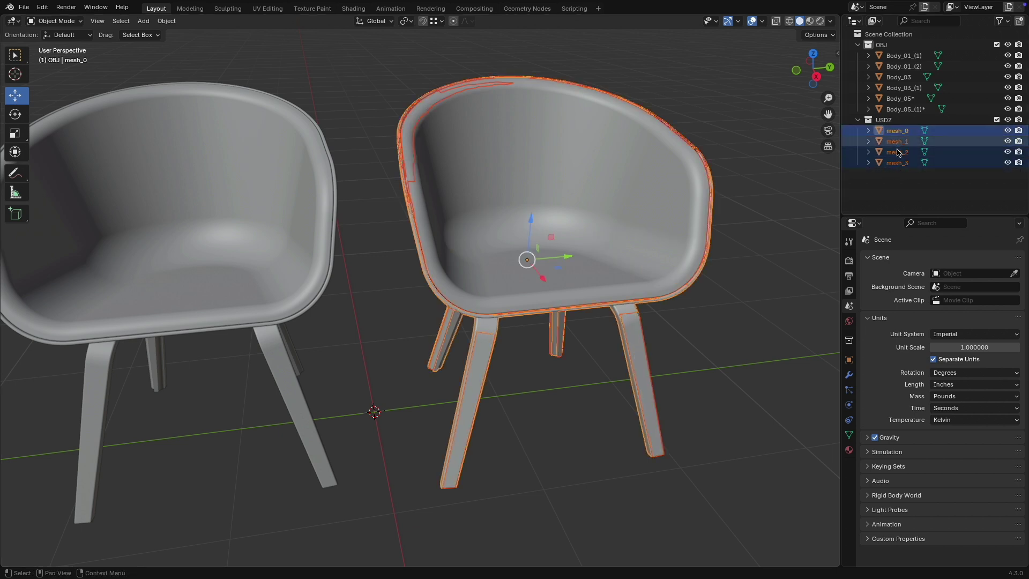
{"action": "mouse_move", "coordinate": [697, 172]}
{"action": "middle_mouse_down"}
{"action": "mouse_move", "coordinate": [699, 139]}
{"action": "mouse_move", "coordinate": [705, 166]}
{"action": "middle_mouse_up"}
{"action": "left_click", "coordinate": [159, 21]}
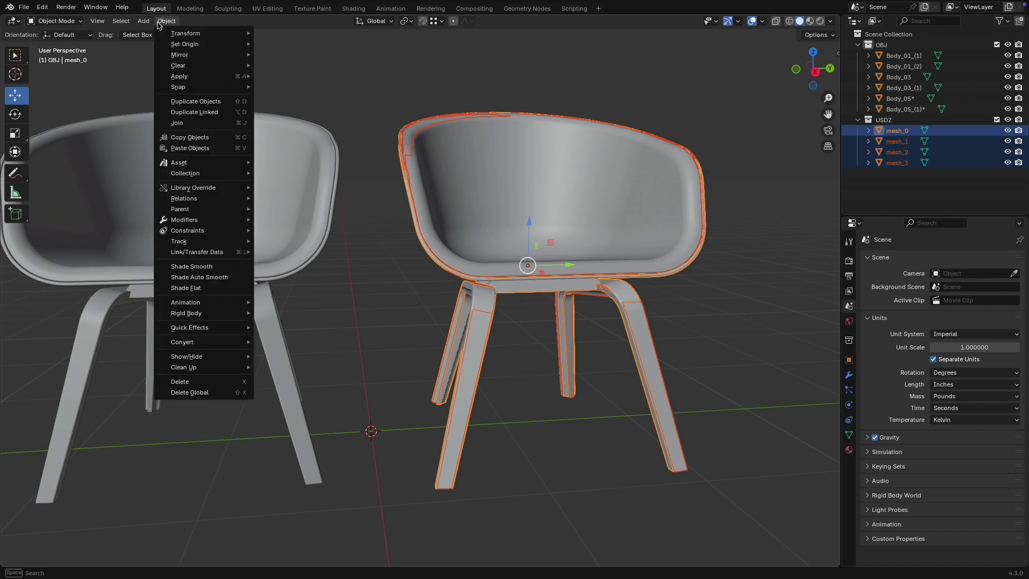
{"action": "left_click", "coordinate": [189, 123]}
{"action": "mouse_move", "coordinate": [514, 181]}
{"action": "middle_mouse_down"}
{"action": "mouse_move", "coordinate": [500, 194]}
{"action": "mouse_move", "coordinate": [499, 185]}
{"action": "middle_mouse_up"}
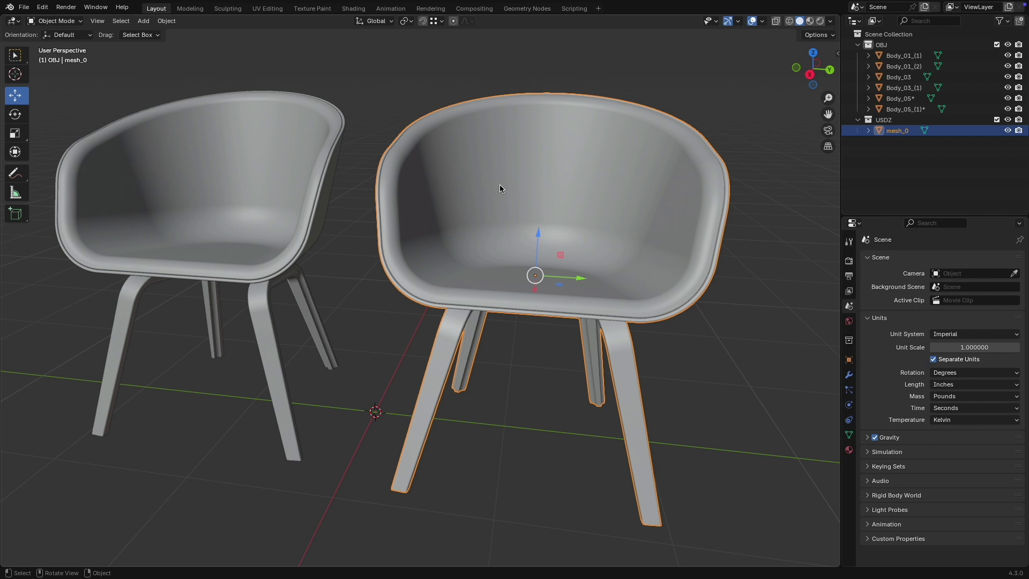
Select all vertices of the joined USDZ chair in Edit Mode and merge them by distance.
{"action": "key", "text": "Tab"}
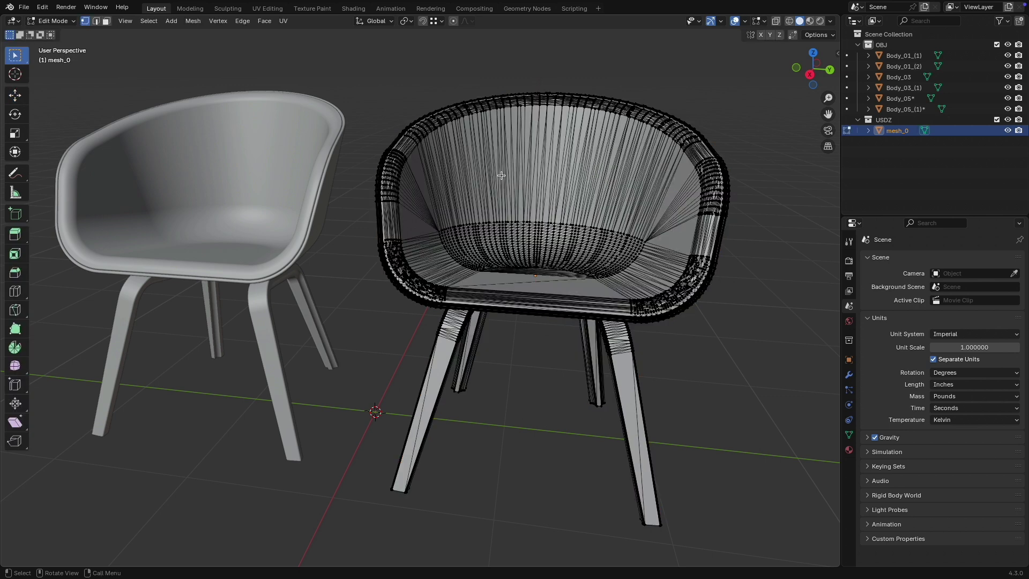
{"action": "left_click", "coordinate": [71, 21]}
{"action": "left_click", "coordinate": [148, 21]}
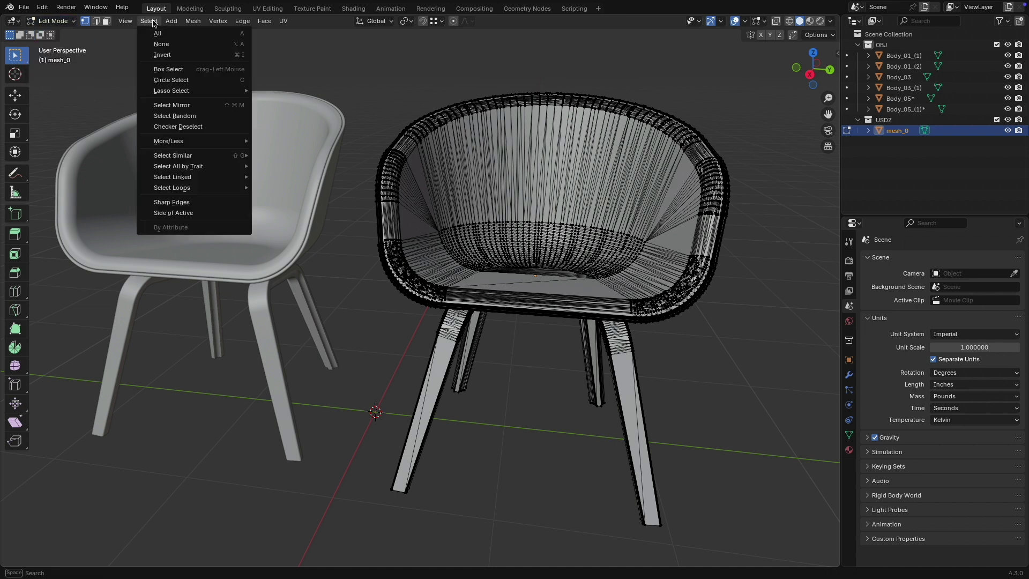
{"action": "left_click", "coordinate": [178, 34]}
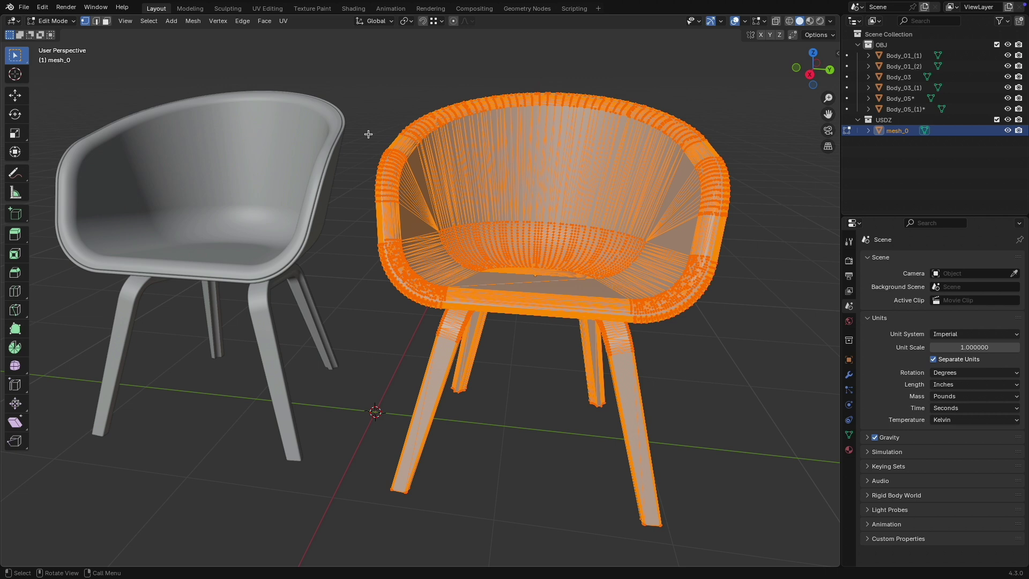
{"action": "left_click", "coordinate": [196, 22]}
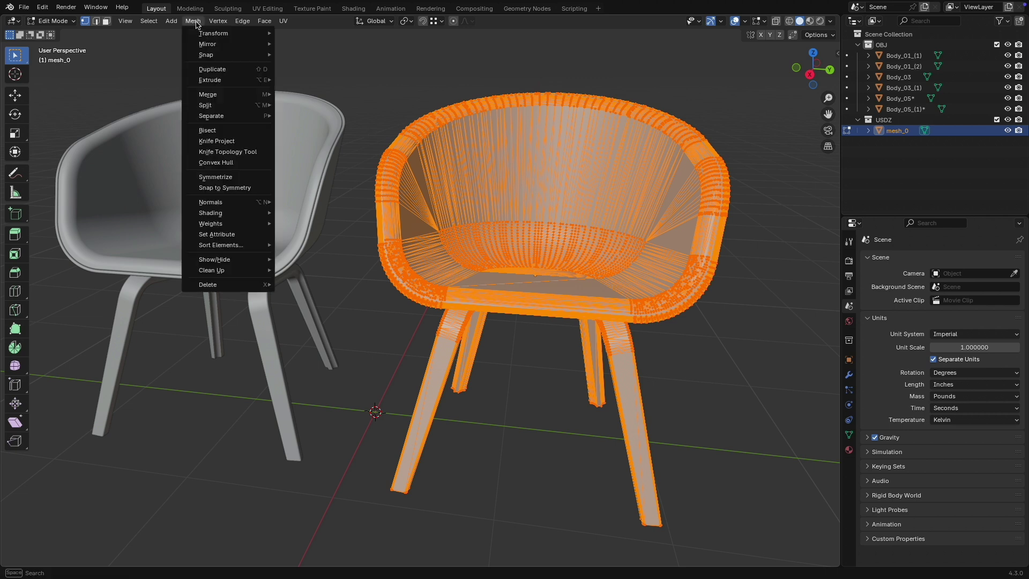
{"action": "mouse_move", "coordinate": [246, 271]}
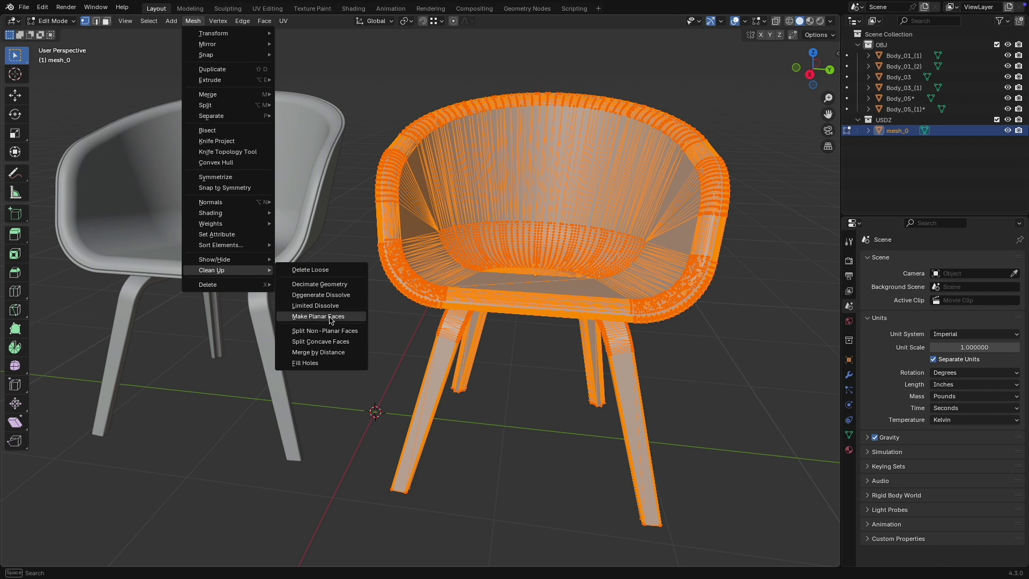
{"action": "left_click", "coordinate": [334, 352]}
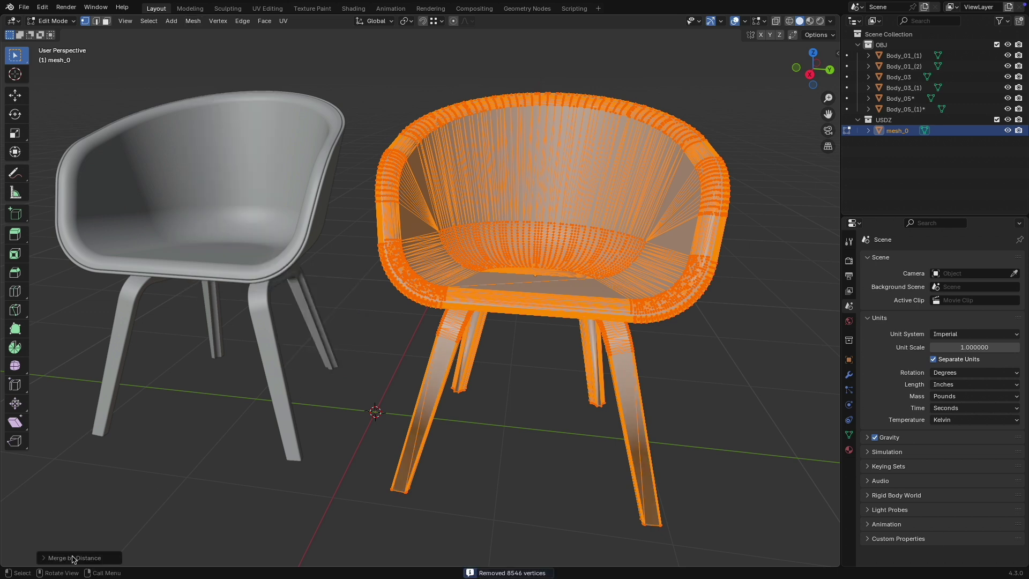
Set the merge distance to 0.000394" with Sharp Edges enabled, and return the chair to Object Mode.
{"action": "left_click", "coordinate": [44, 560]}
{"action": "left_click_drag", "start_coordinate": [140, 531], "coordinate": [129, 531]}
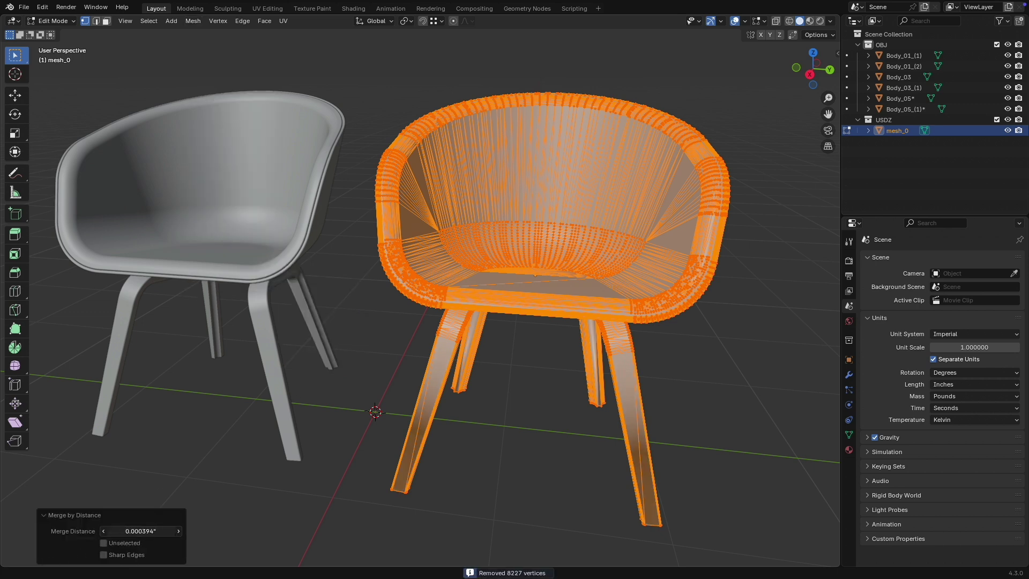
{"action": "left_click", "coordinate": [127, 557]}
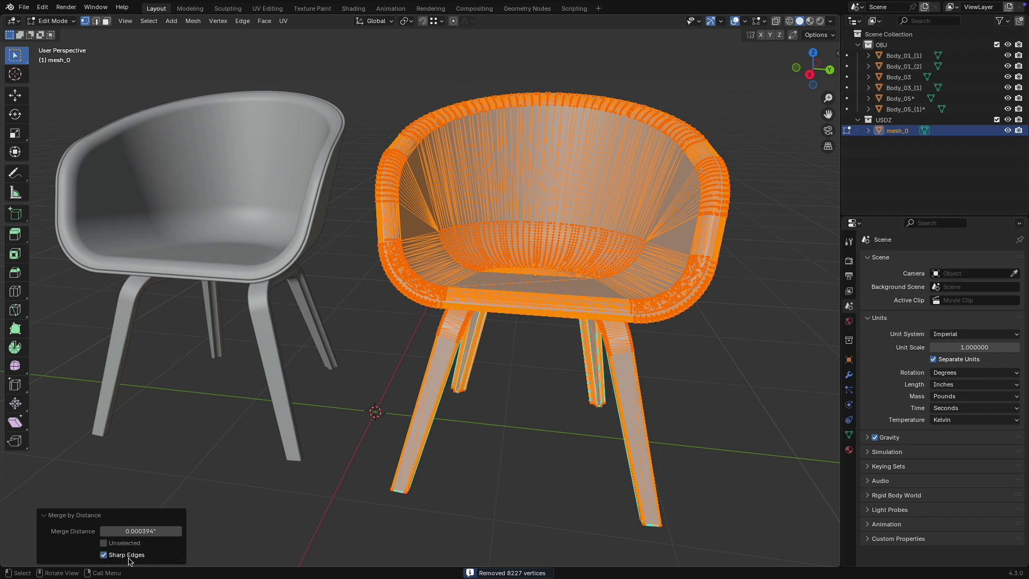
{"action": "left_click", "coordinate": [52, 20]}
{"action": "left_click", "coordinate": [53, 31]}
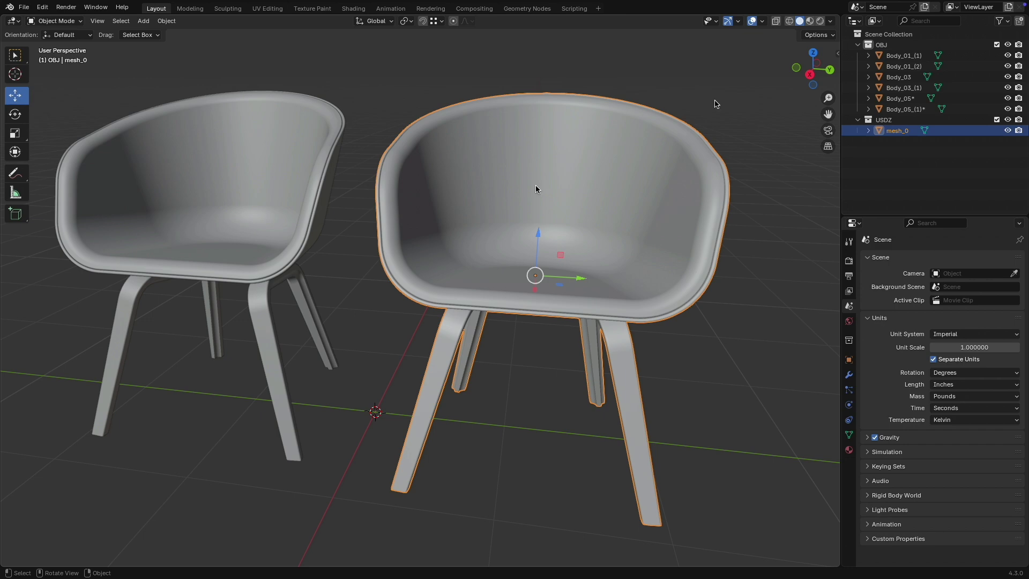
Switch to Material Preview shading and examine the merged USDZ chair beside the OBJ chair.
{"action": "left_click", "coordinate": [810, 21]}
{"action": "middle_click_drag", "start_coordinate": [751, 351], "coordinate": [768, 334]}
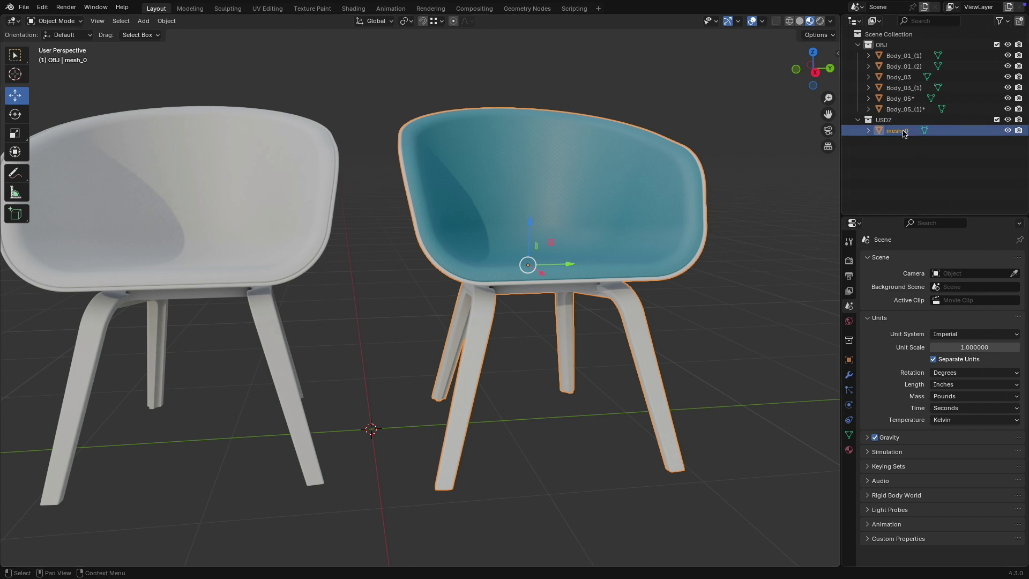
{"action": "middle_click_drag", "start_coordinate": [429, 317], "coordinate": [519, 297]}
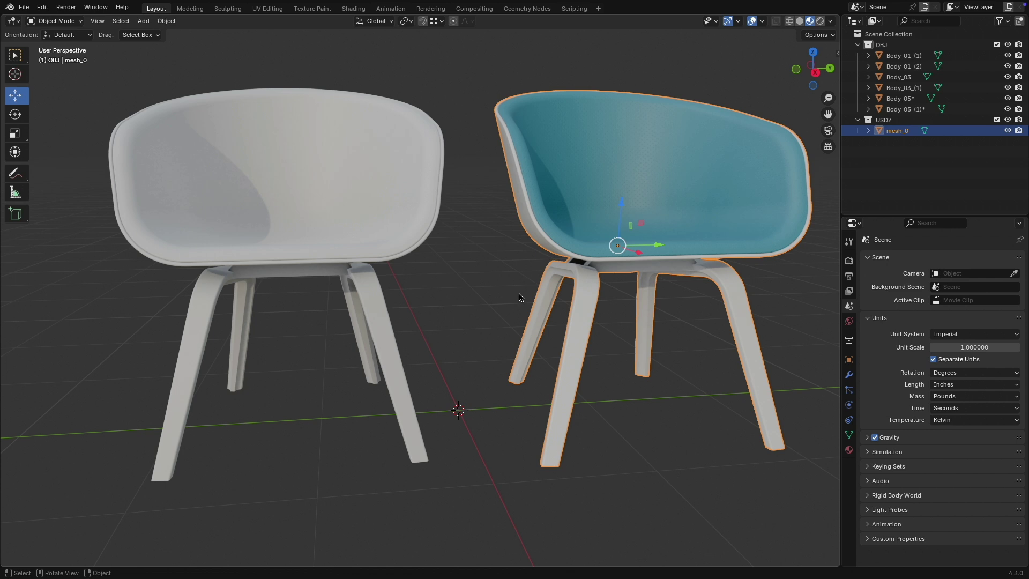
Select the OBJ chair's shell, legs and under-seat supports one at a time to examine how the model is divided into objects.
{"action": "left_click", "coordinate": [397, 200]}
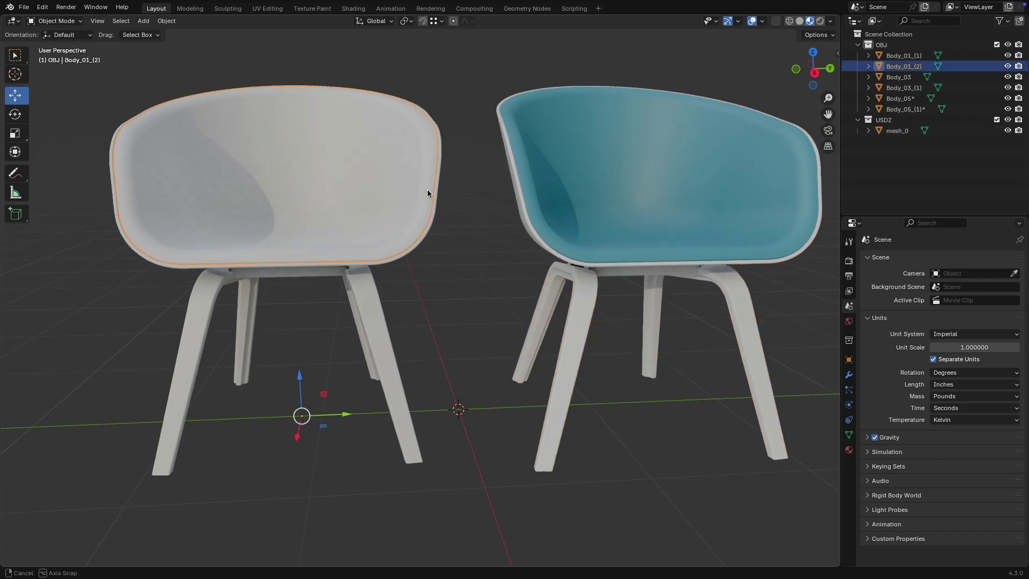
{"action": "mouse_move", "coordinate": [427, 189]}
{"action": "middle_mouse_down"}
{"action": "mouse_move", "coordinate": [403, 182]}
{"action": "mouse_move", "coordinate": [423, 179]}
{"action": "middle_mouse_up"}
{"action": "left_click", "coordinate": [423, 179]}
{"action": "left_click", "coordinate": [387, 292]}
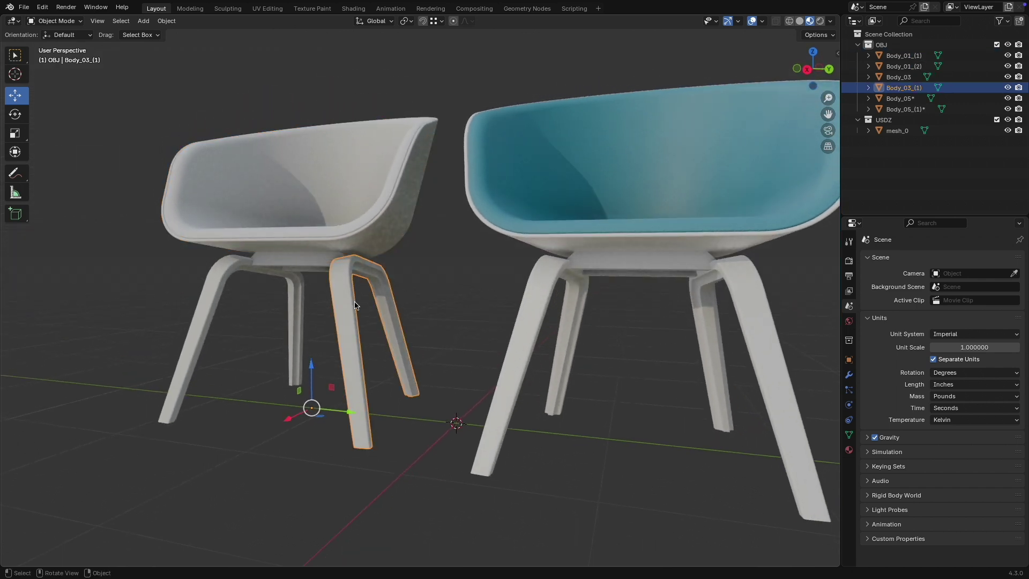
{"action": "middle_click_drag", "start_coordinate": [356, 304], "coordinate": [346, 275]}
{"action": "left_click", "coordinate": [315, 278]}
{"action": "left_click", "coordinate": [311, 263]}
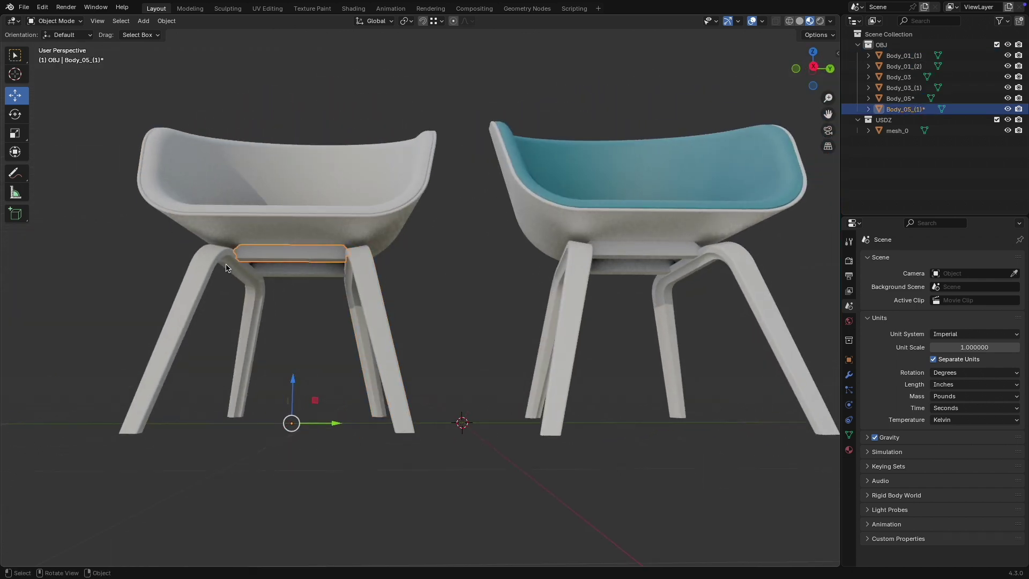
{"action": "left_click", "coordinate": [229, 273]}
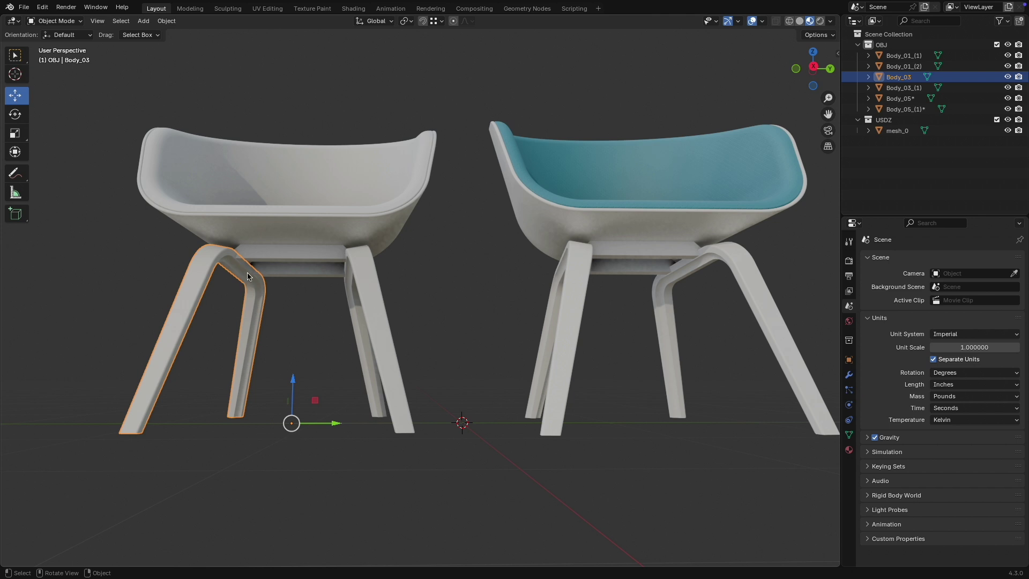
{"action": "left_click", "coordinate": [315, 272]}
{"action": "left_click", "coordinate": [314, 271]}
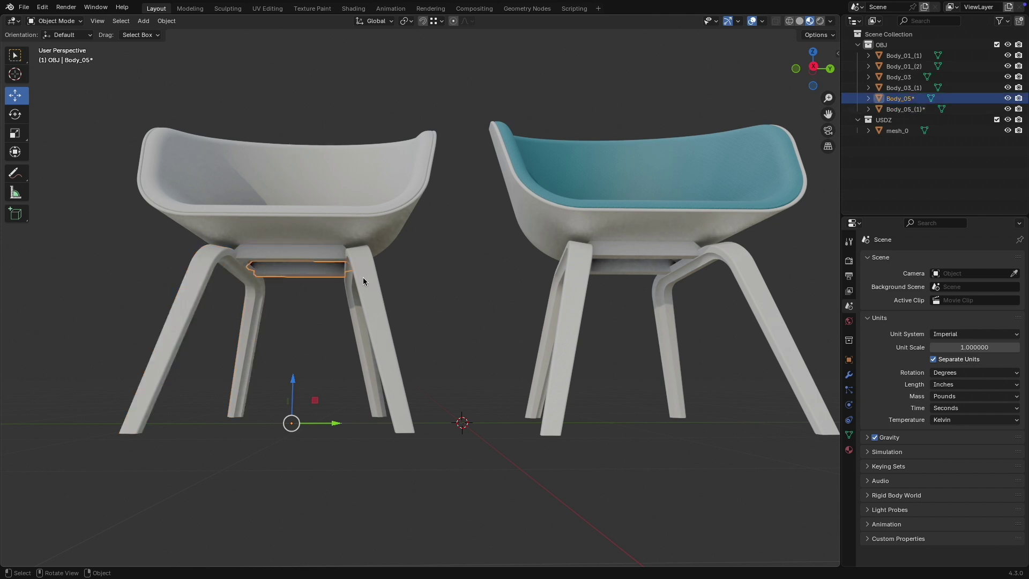
{"action": "left_click", "coordinate": [366, 277]}
{"action": "left_click", "coordinate": [384, 204]}
{"action": "left_click", "coordinate": [384, 204]}
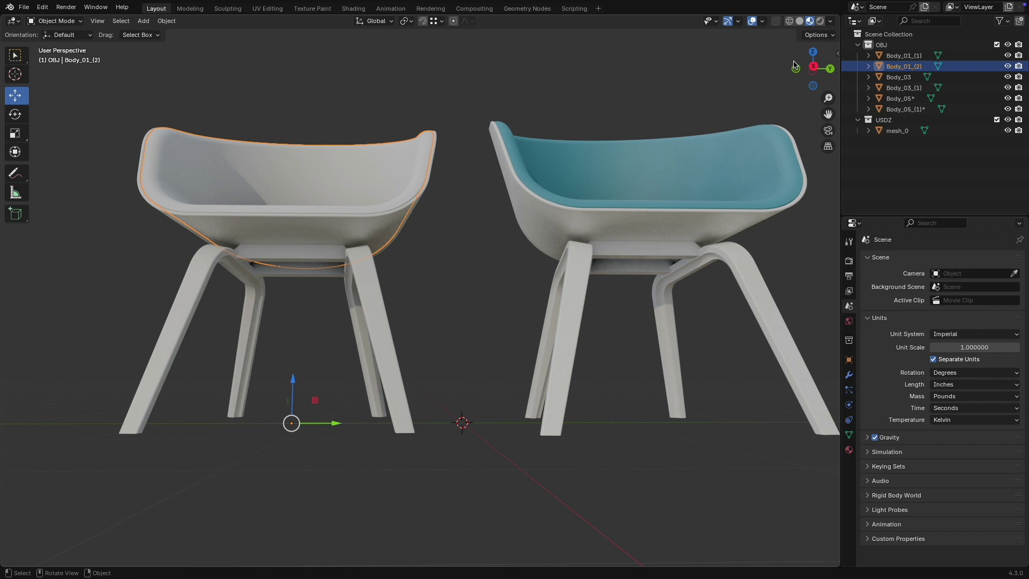
Select every object of both chairs in the right view and enter Edit Mode in Solid shading with no vertices selected.
{"action": "left_click", "coordinate": [813, 67]}
{"action": "middle_click_drag", "start_coordinate": [497, 221], "coordinate": [465, 223], "text": "shift"}
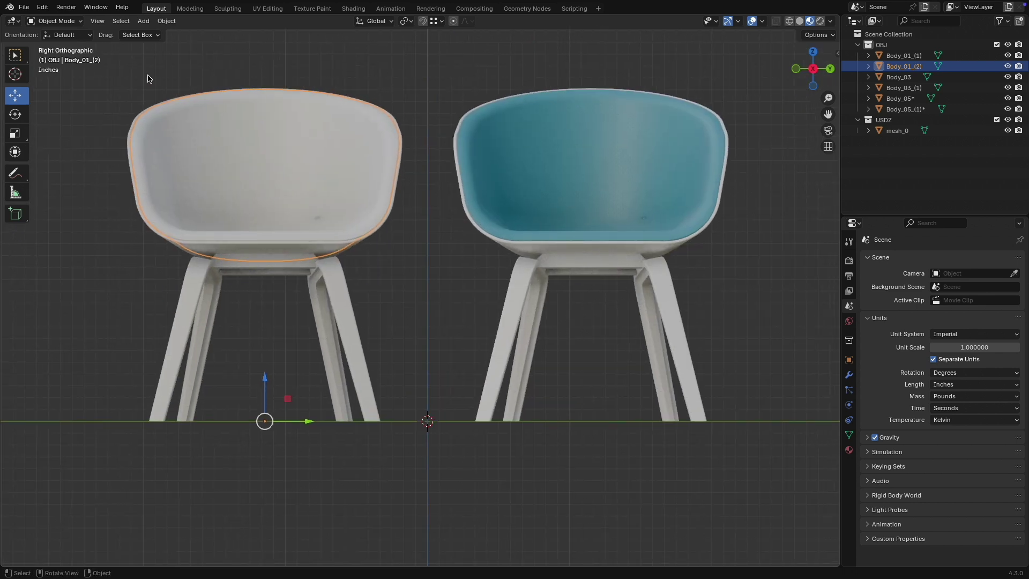
{"action": "left_click", "coordinate": [120, 20]}
{"action": "left_click", "coordinate": [129, 34]}
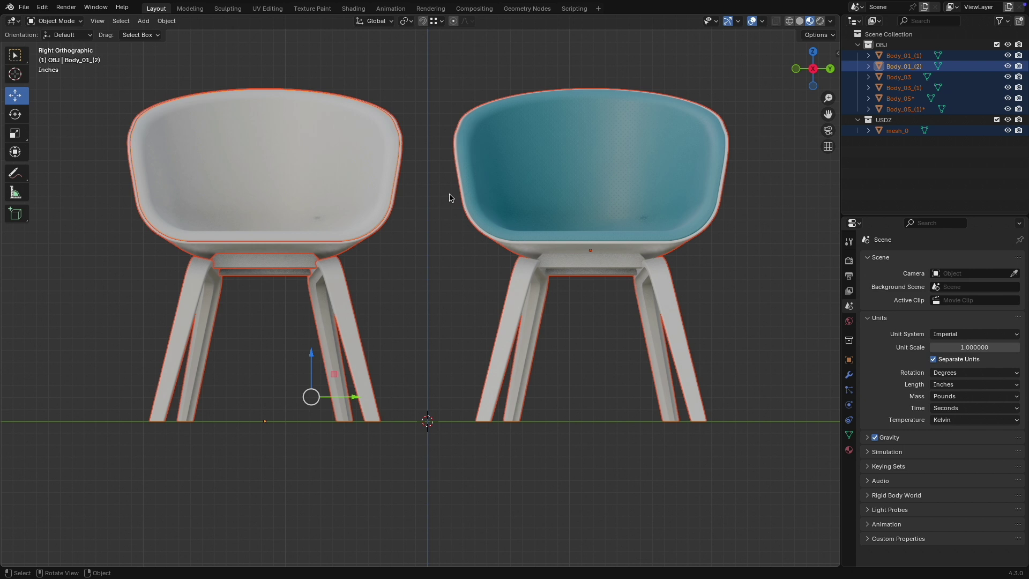
{"action": "left_click", "coordinate": [55, 21]}
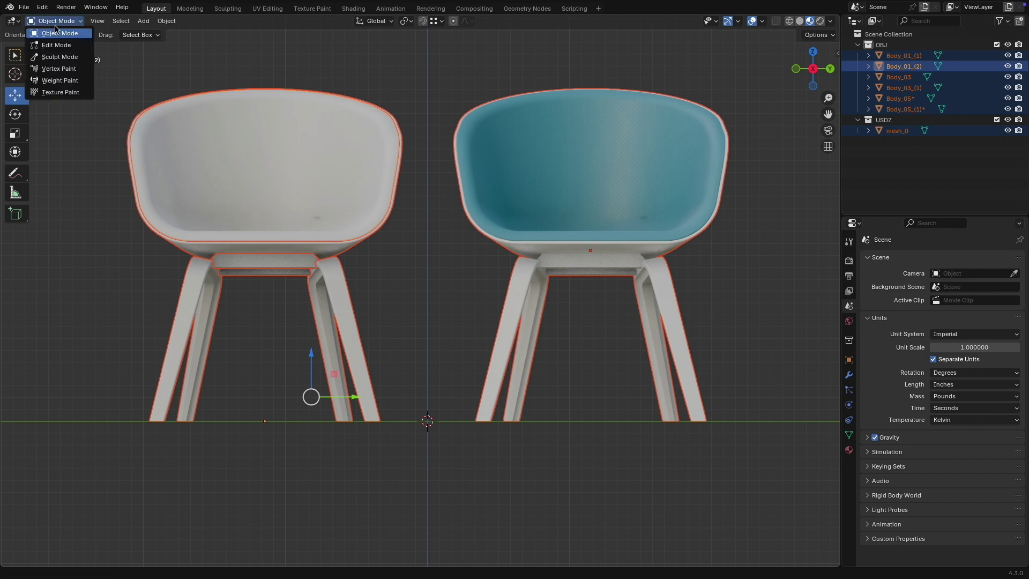
{"action": "left_click", "coordinate": [61, 46]}
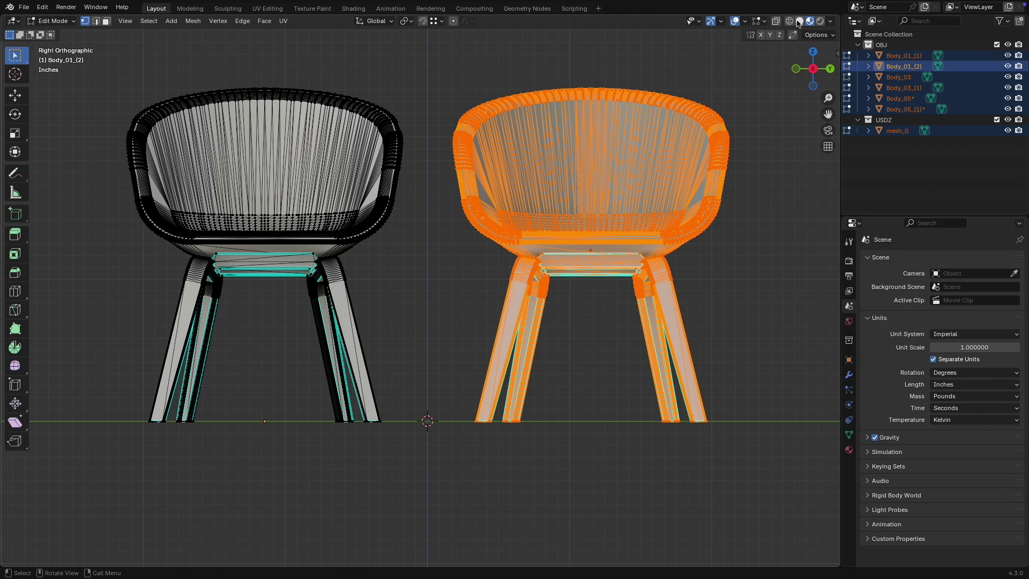
{"action": "key", "text": "alt+a"}
Compare the mesh topology of the two chairs up close along the lower seat corners and the upper rims.
{"action": "scroll", "coordinate": [439, 222], "scroll_direction": "up", "scroll_amount": 8}
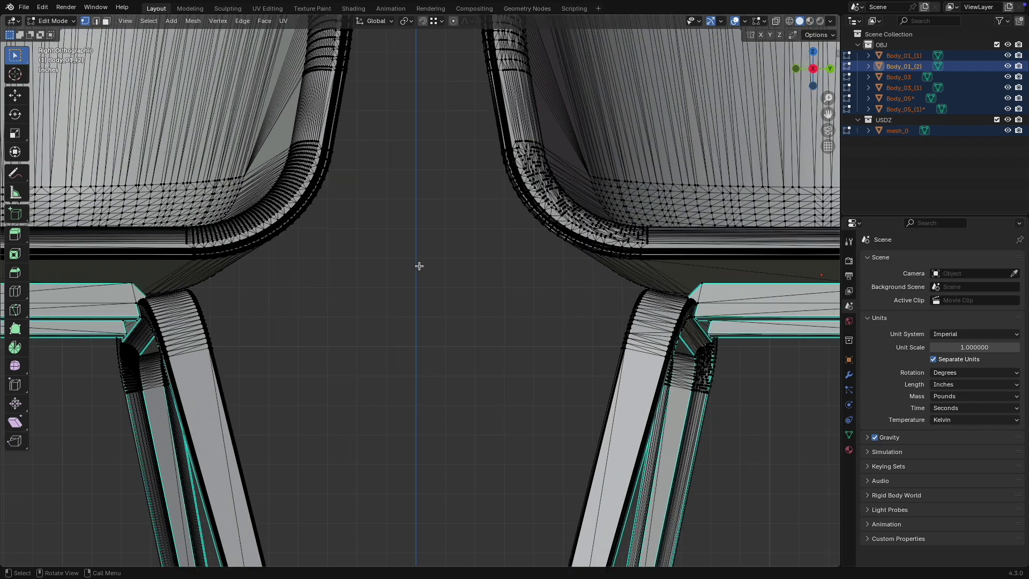
{"action": "middle_click_drag", "start_coordinate": [419, 266], "coordinate": [540, 298], "text": "shift"}
{"action": "scroll", "coordinate": [485, 309], "scroll_direction": "up", "scroll_amount": 5}
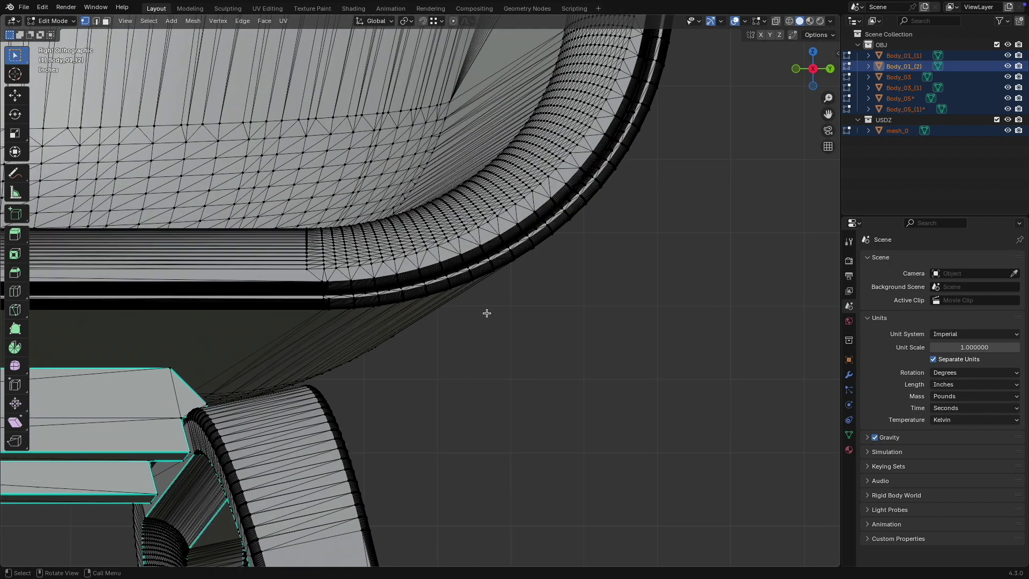
{"action": "scroll", "coordinate": [538, 197], "scroll_direction": "up", "scroll_amount": 5, "text": "shift"}
{"action": "scroll", "coordinate": [515, 209], "scroll_direction": "right", "scroll_amount": 3, "text": "ctrl"}
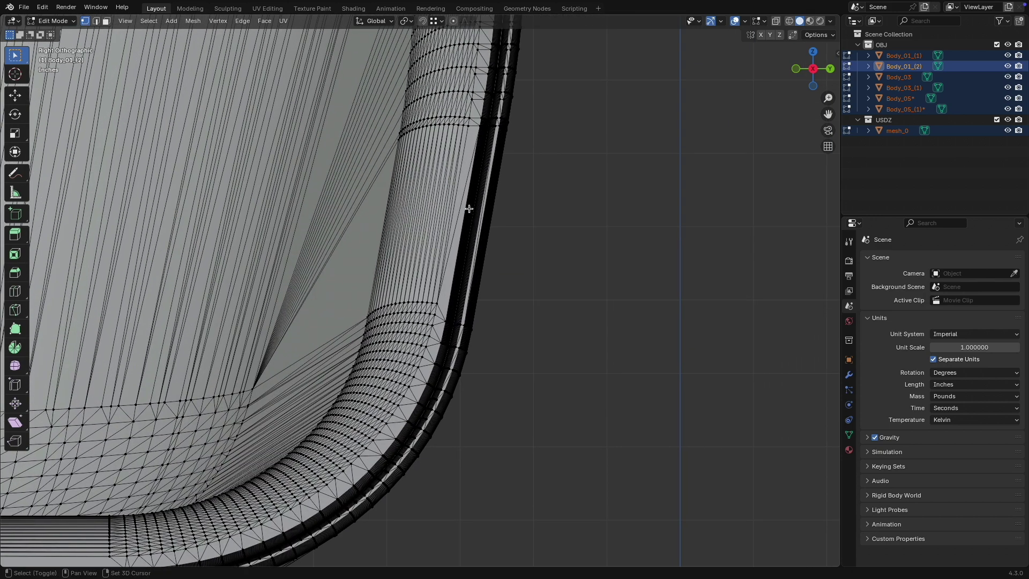
{"action": "scroll", "coordinate": [495, 218], "scroll_direction": "up", "scroll_amount": 8, "text": "shift"}
{"action": "scroll", "coordinate": [570, 372], "scroll_direction": "down", "scroll_amount": 2}
{"action": "scroll", "coordinate": [337, 337], "scroll_direction": "right", "scroll_amount": 6, "text": "ctrl"}
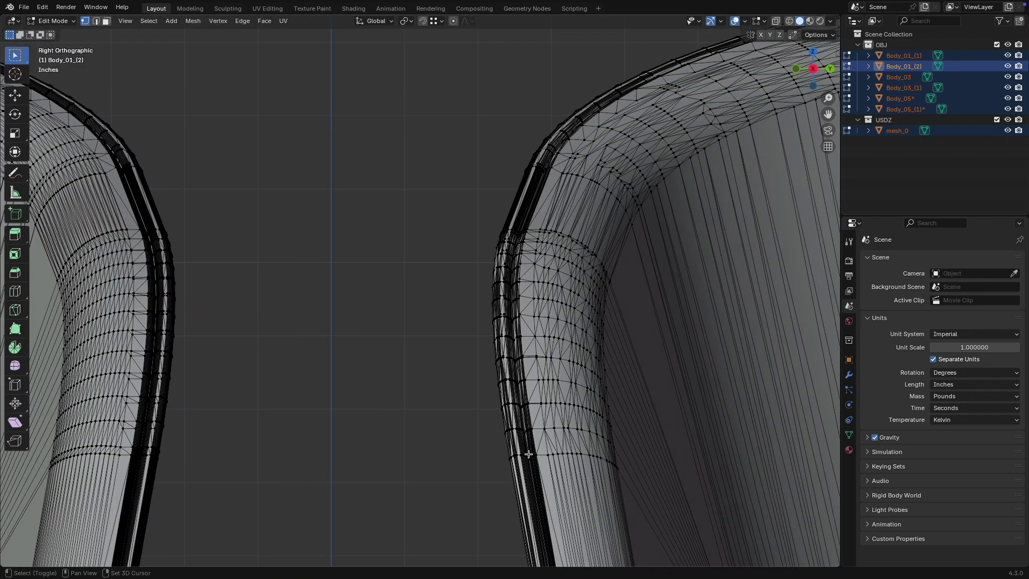
{"action": "middle_click_drag", "start_coordinate": [199, 273], "coordinate": [359, 201], "text": "shift"}
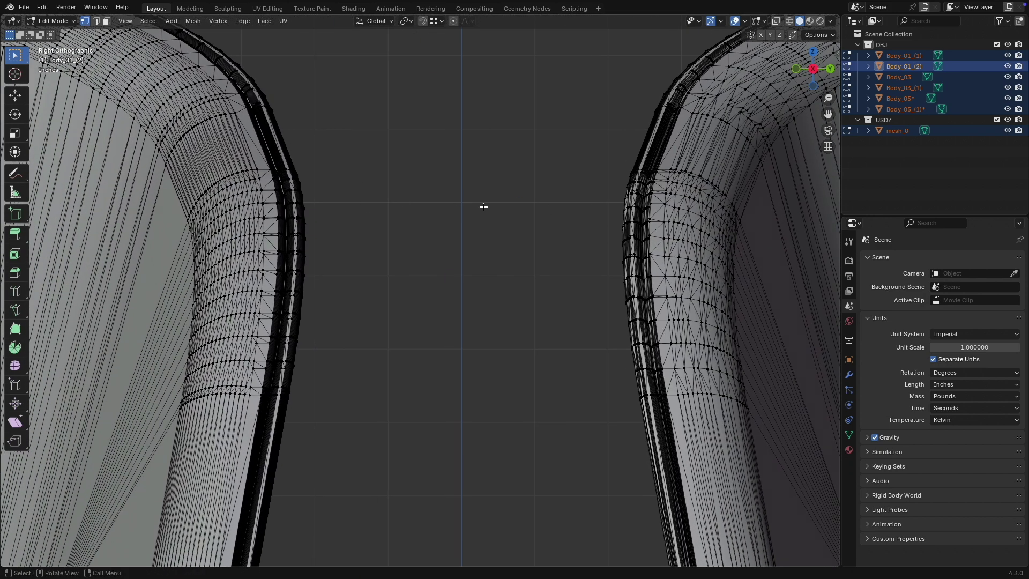
Box-select the facing upper rim corners of both chairs to compare their vertices, and clear the selection.
{"action": "key", "text": "b"}
{"action": "left_click_drag", "start_coordinate": [172, 160], "coordinate": [306, 443]}
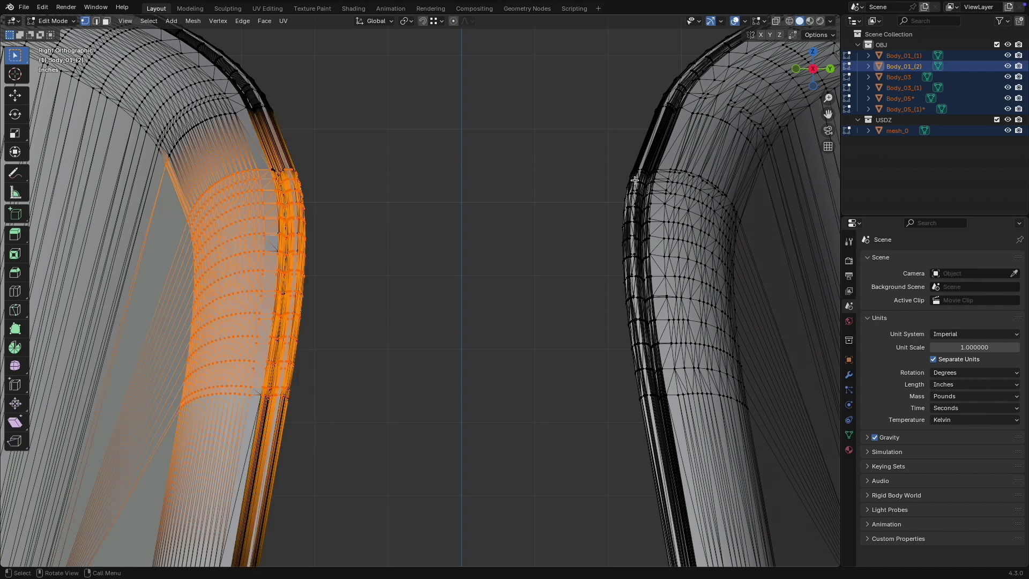
{"action": "key", "text": "b"}
{"action": "left_click_drag", "start_coordinate": [557, 131], "coordinate": [777, 441]}
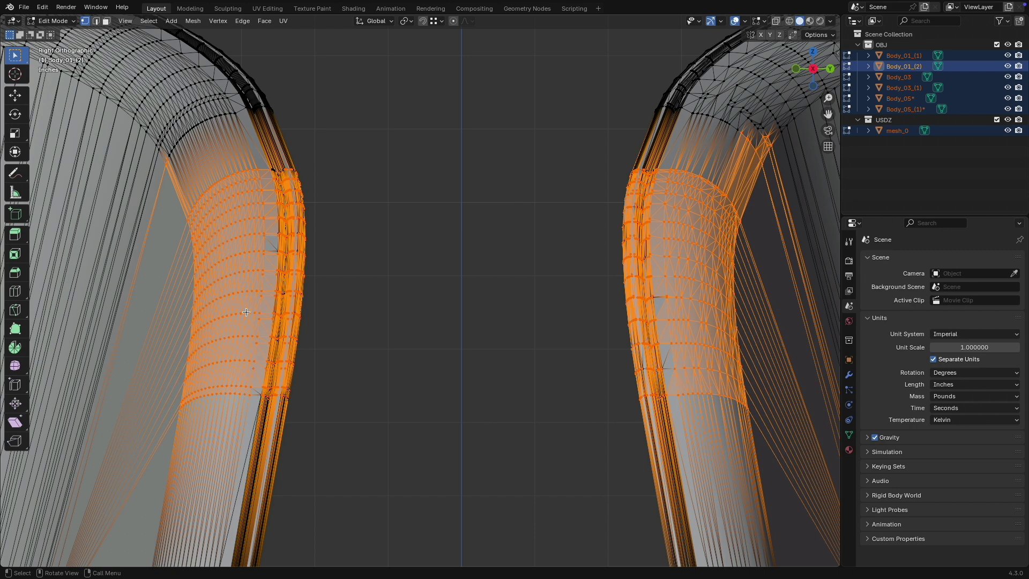
{"action": "key", "text": "alt+a"}
Return both chairs to Object Mode and frame them together in the right view.
{"action": "scroll", "coordinate": [312, 241], "scroll_direction": "down", "scroll_amount": 6}
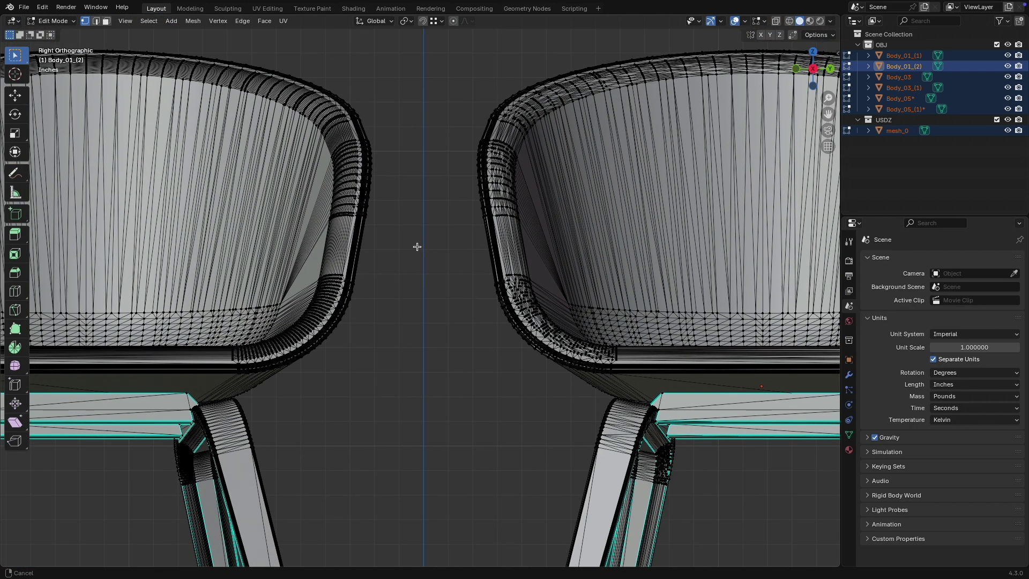
{"action": "scroll", "coordinate": [402, 246], "scroll_direction": "down", "scroll_amount": 1}
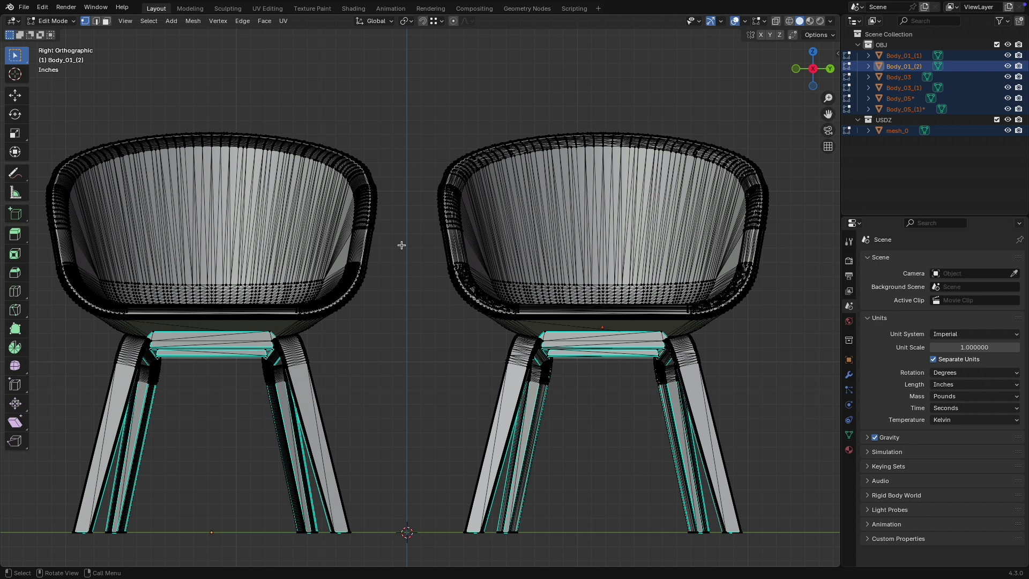
{"action": "left_click", "coordinate": [52, 20]}
{"action": "left_click", "coordinate": [51, 31]}
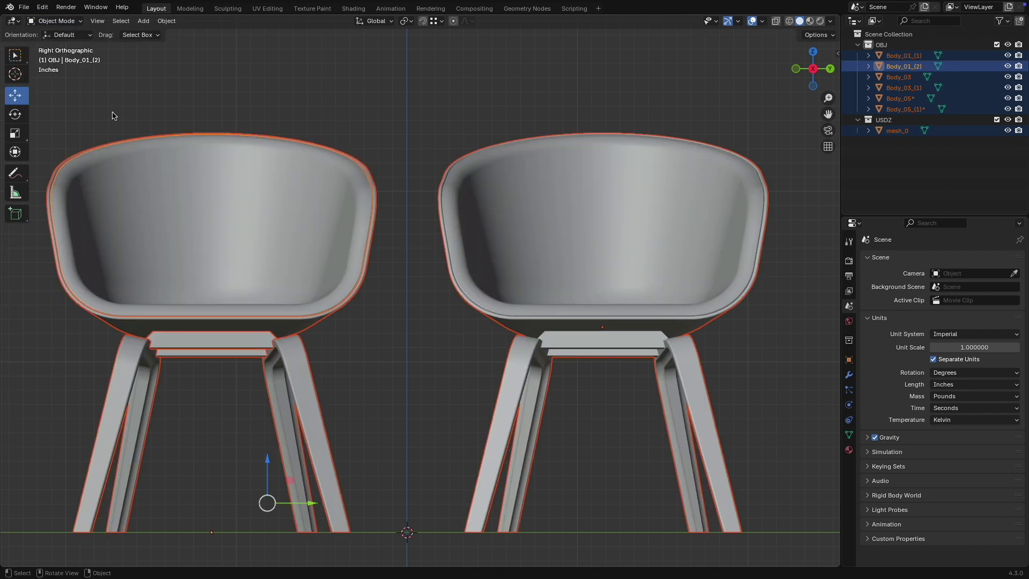
{"action": "middle_click_drag", "start_coordinate": [399, 236], "coordinate": [429, 232], "text": "shift"}
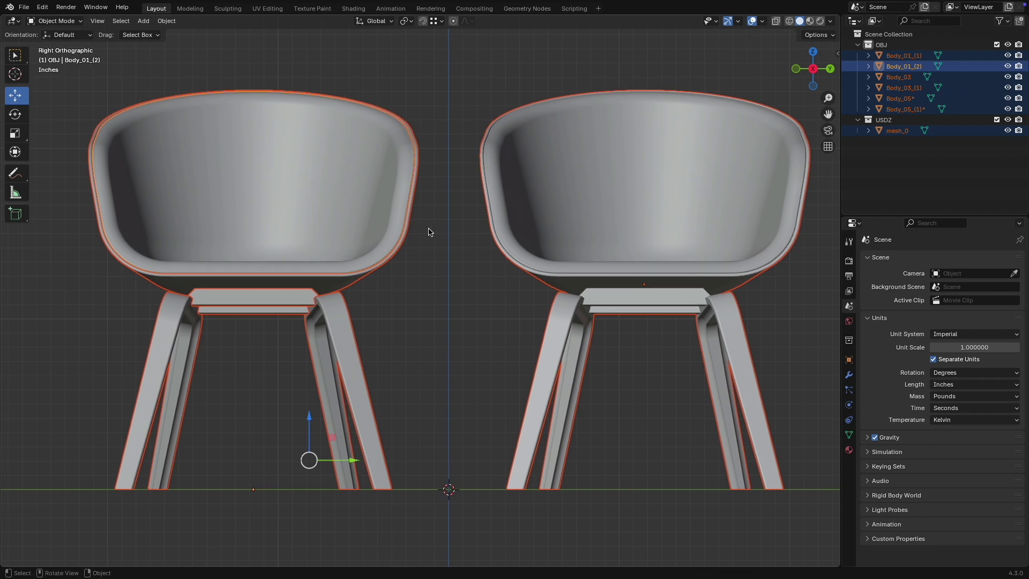